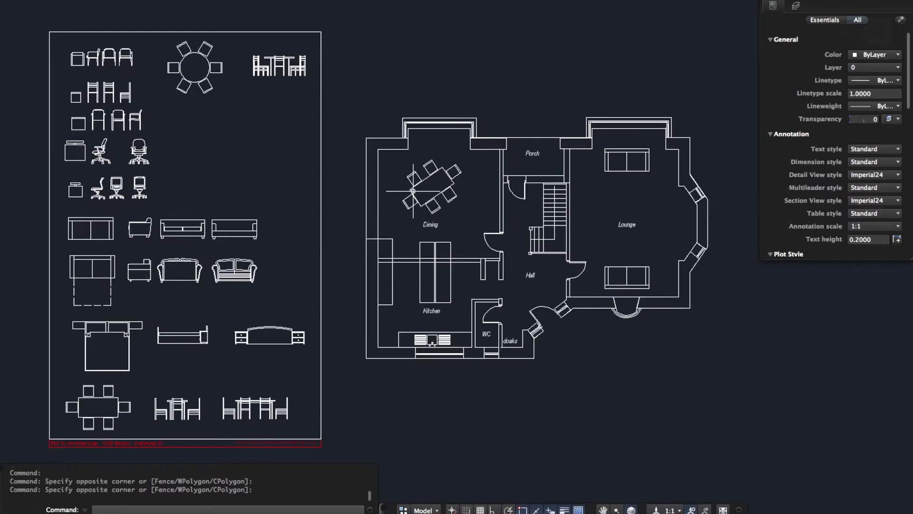
Measure the dining table with DIST (1600 units), then zoom back out to the full plan.
scroll(434, 208, up, 3)
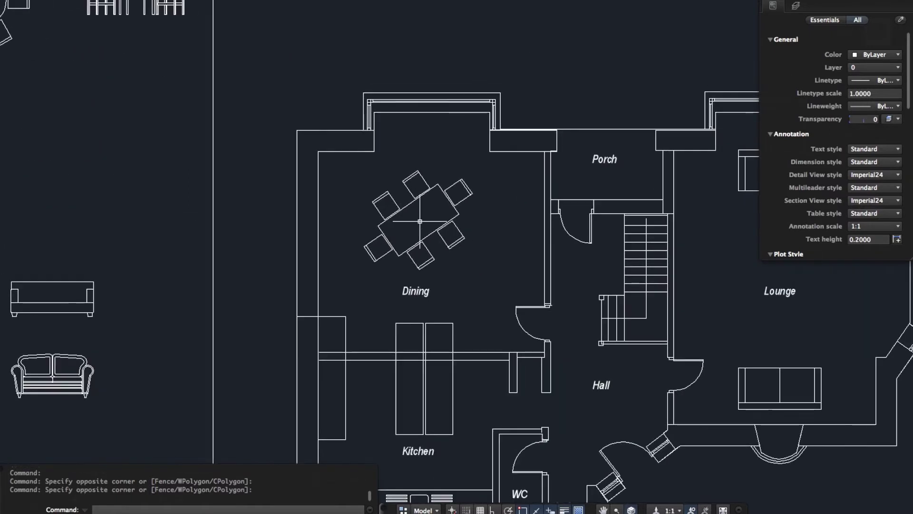
text(D)
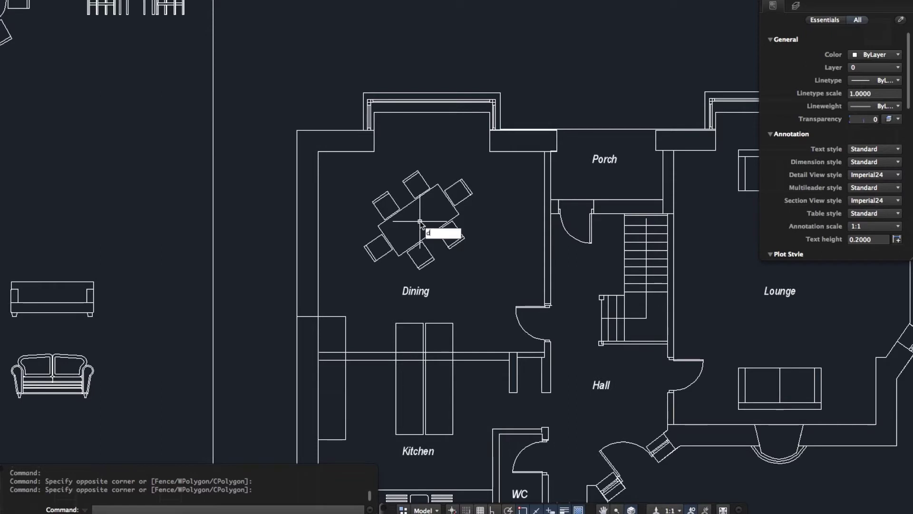
text(I)
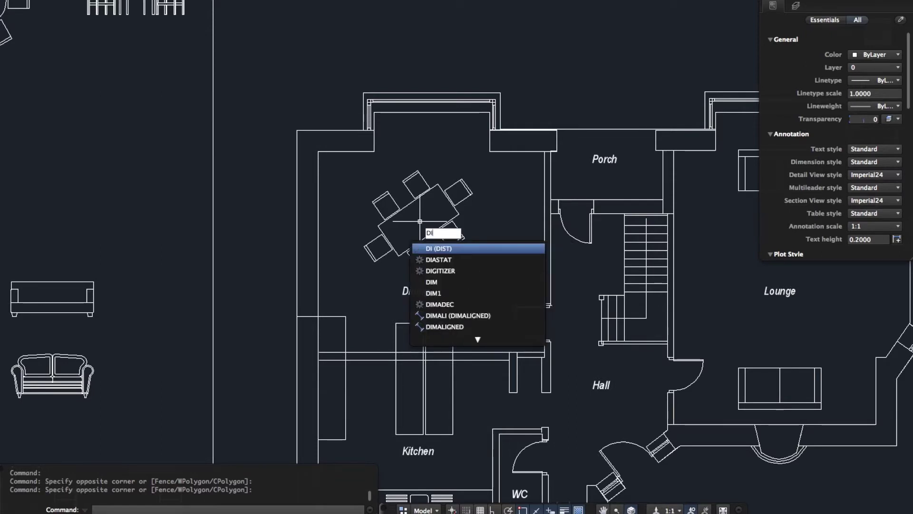
key(Return)
click(378, 227)
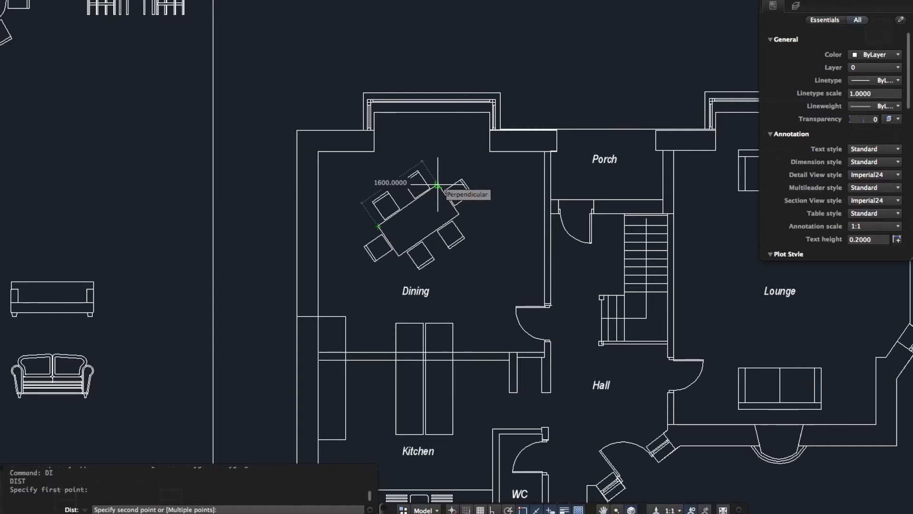
key(Escape)
scroll(428, 174, down, 5)
scroll(526, 223, left, 3)
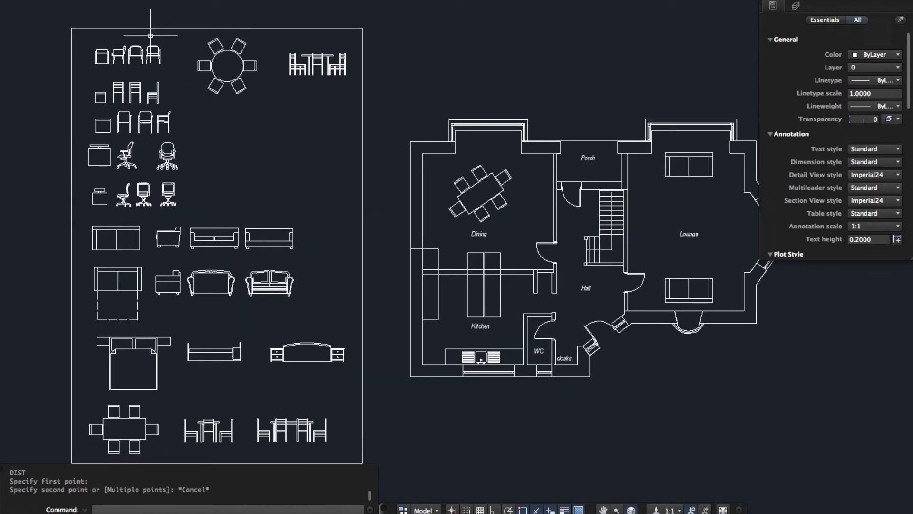
click(181, 1)
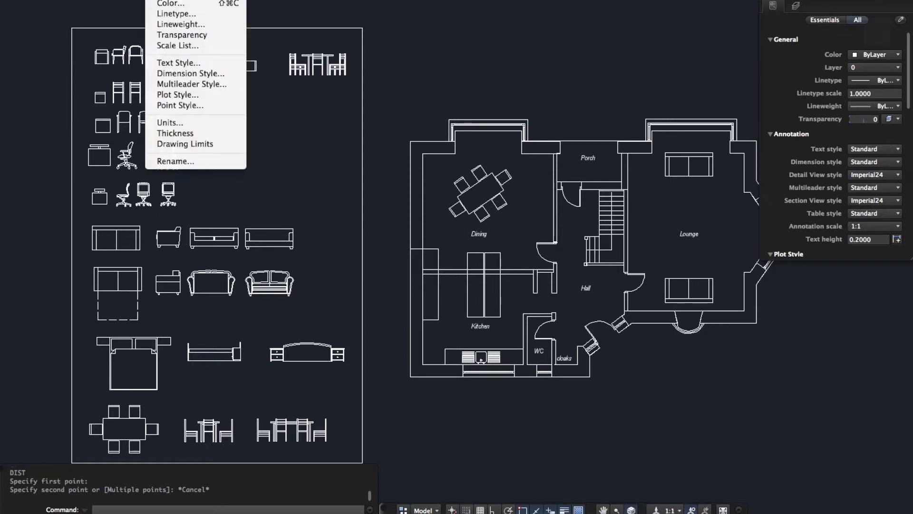
click(181, 125)
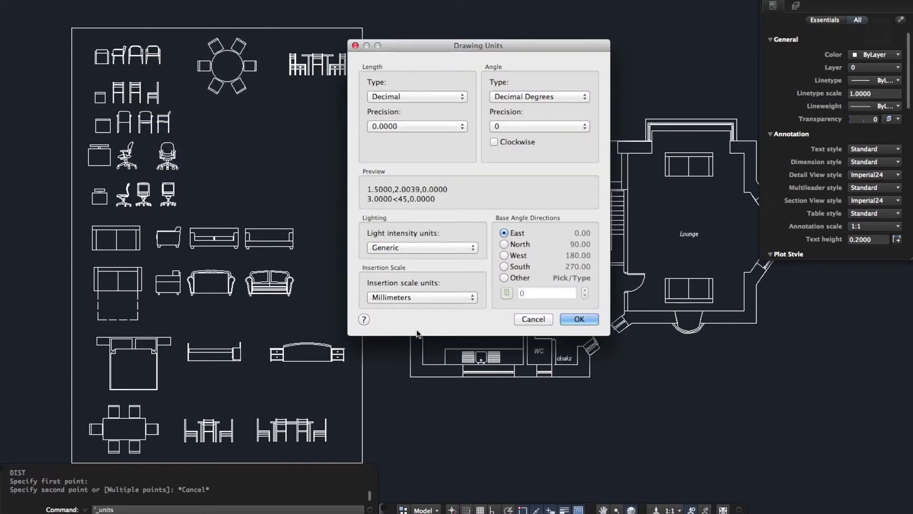
click(532, 318)
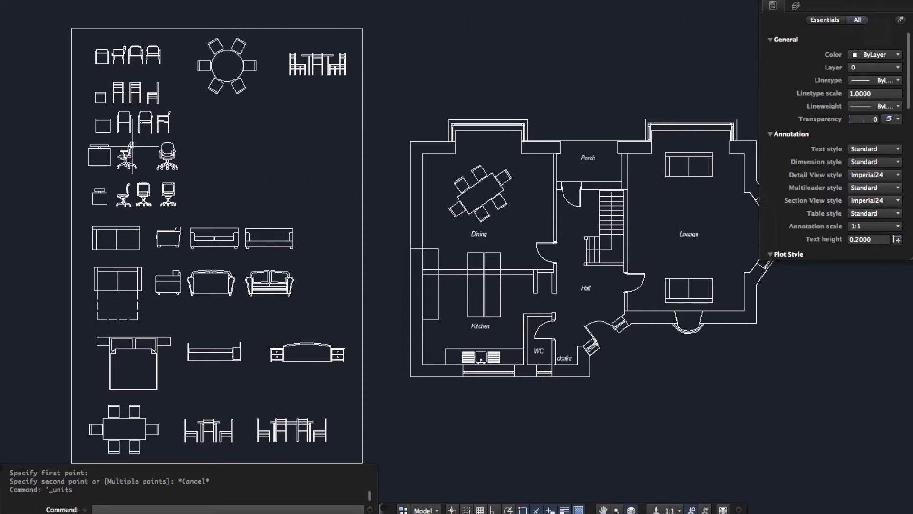
Create new drawing Drawing5 from the imperial acad.dwt template.
click(55, 0)
click(62, 0)
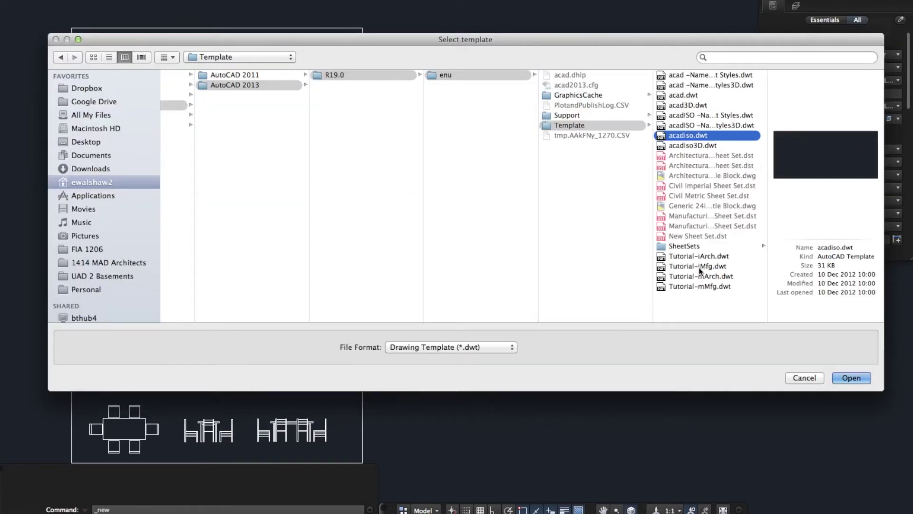
click(685, 96)
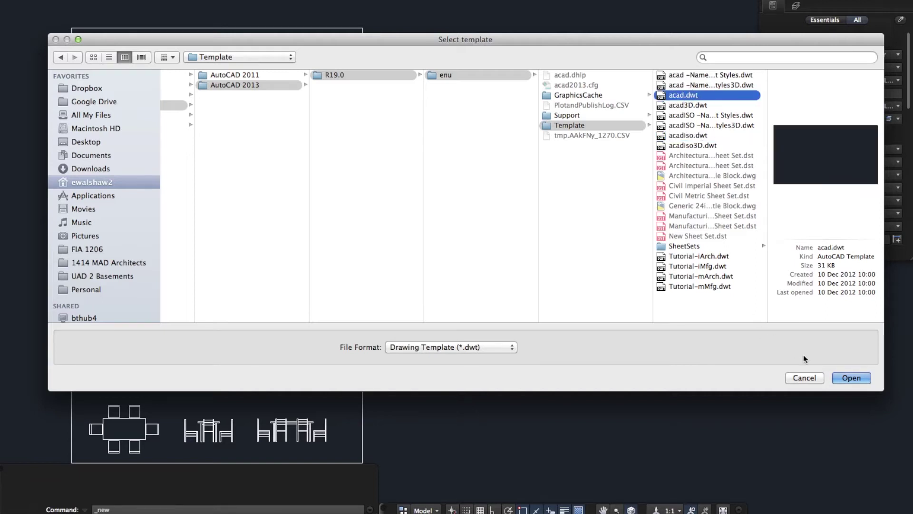
click(843, 377)
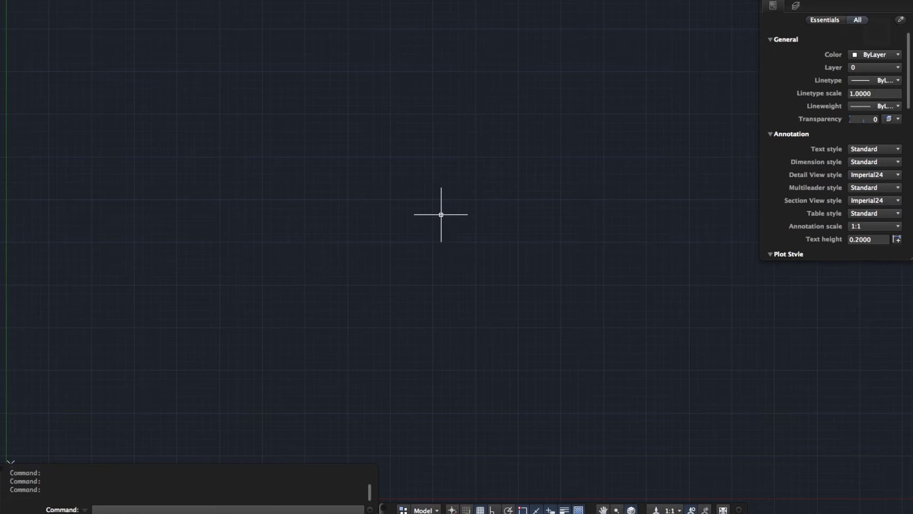
Confirm the Drawing Units show Inches, closing the dialog unchanged, and go to the Insert menu.
click(167, 2)
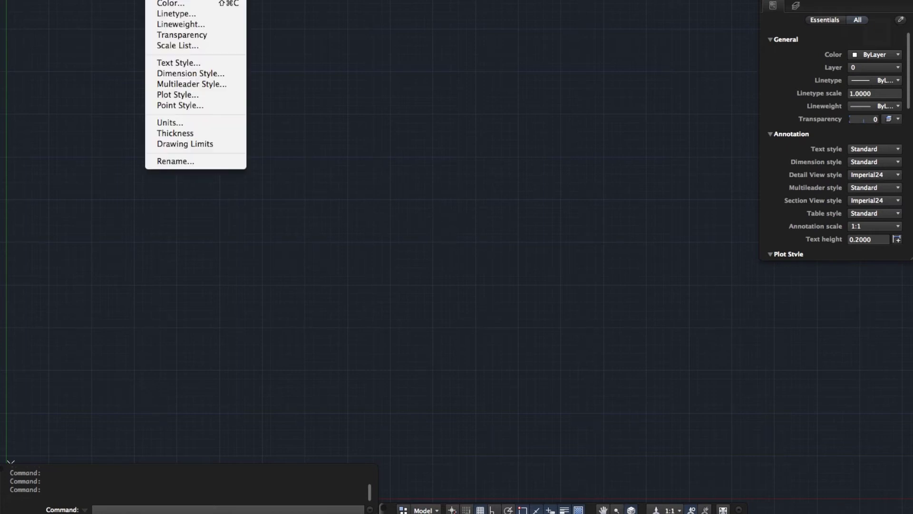
click(198, 122)
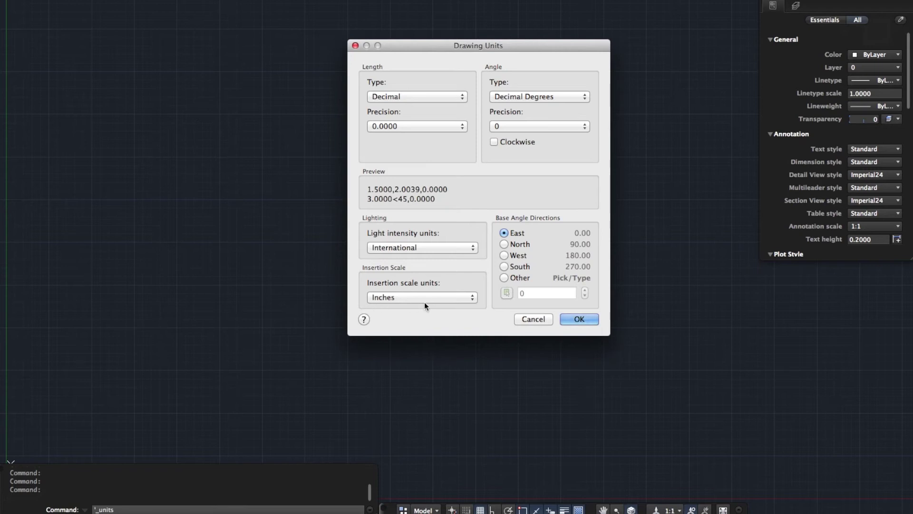
click(538, 323)
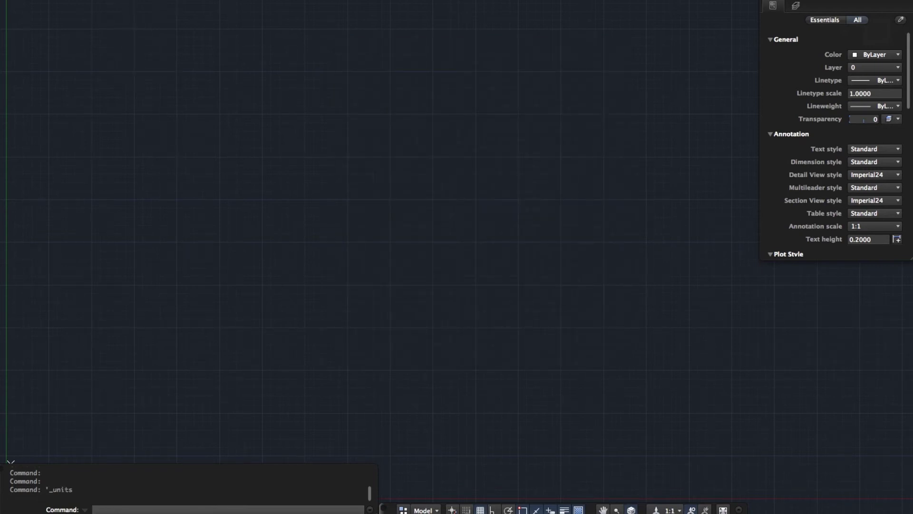
click(133, 0)
Insert Floor Plan metric.dwg as an exploded block at 0,0,0 with scale 1.
click(143, 0)
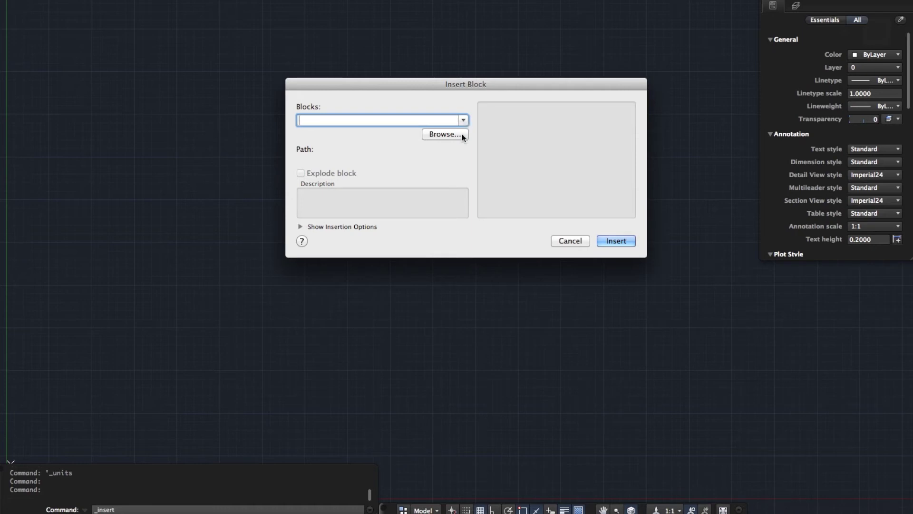
click(461, 135)
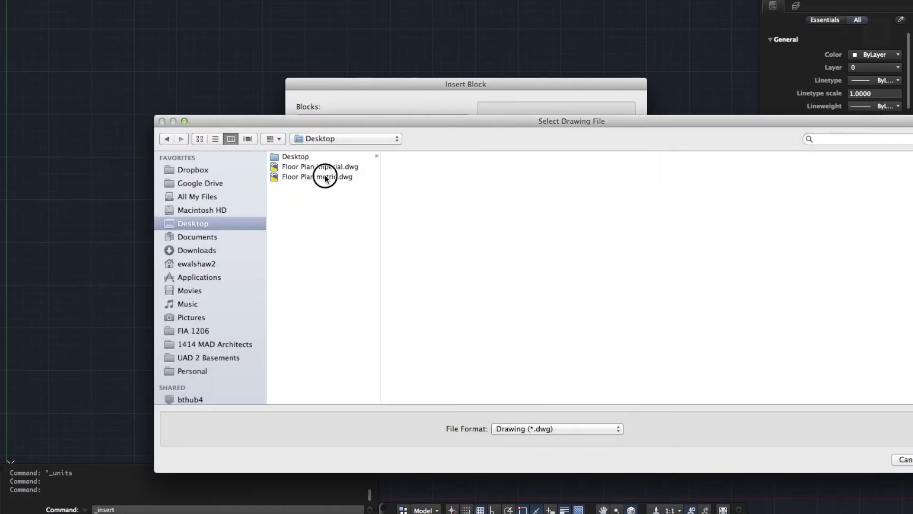
click(325, 178)
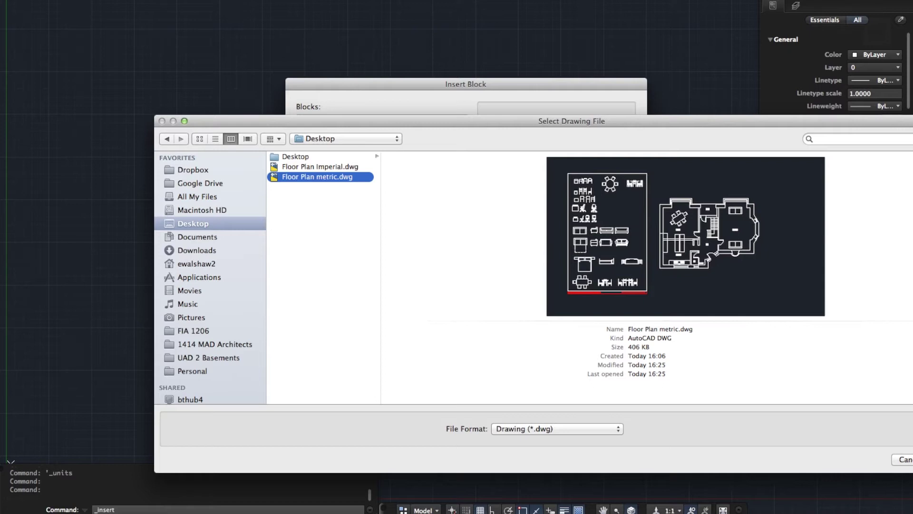
key(Return)
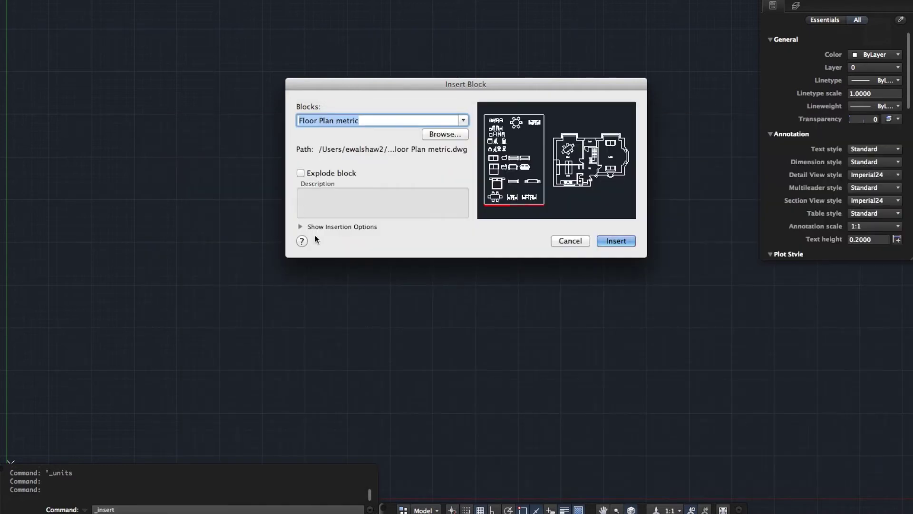
click(300, 173)
click(301, 226)
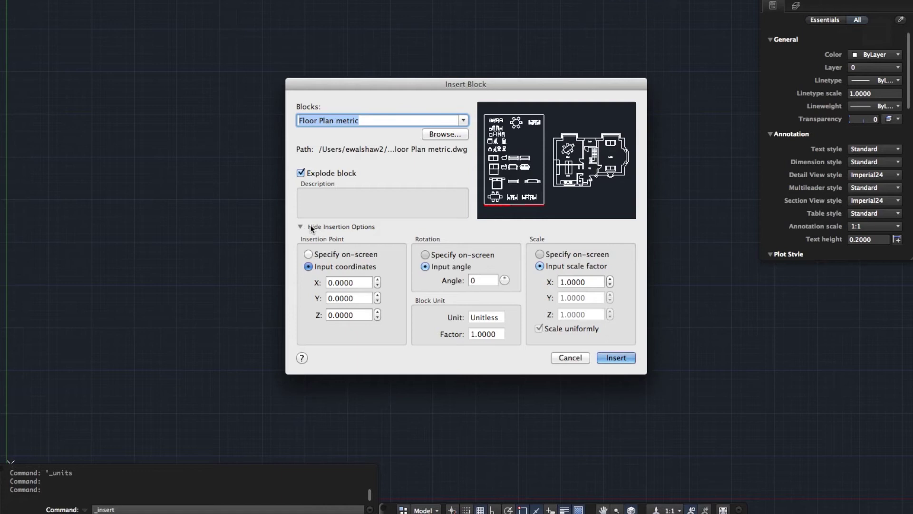
click(309, 267)
click(614, 357)
Zoom to the inserted dining table and measure it with DIST, reading 62.9921 units.
middle_click(407, 302)
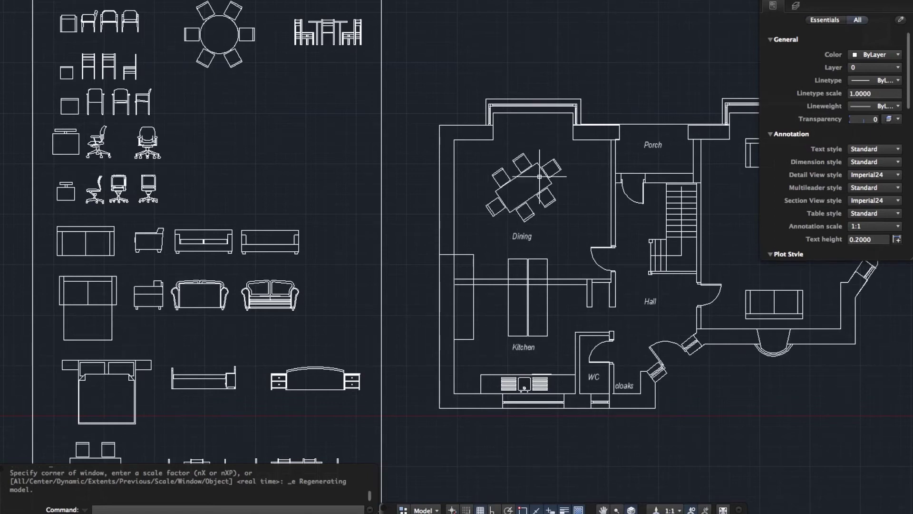
scroll(539, 177, up, 3)
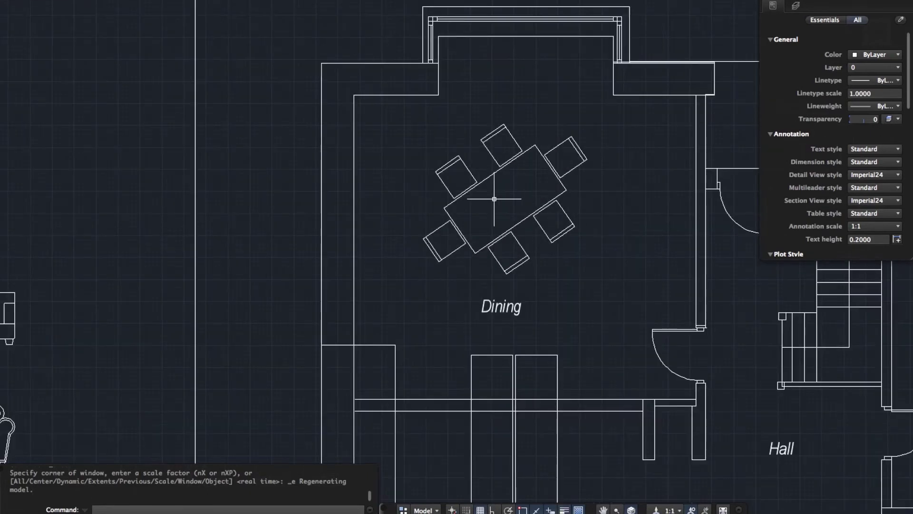
scroll(515, 197, up, 2)
text(di)
key(Return)
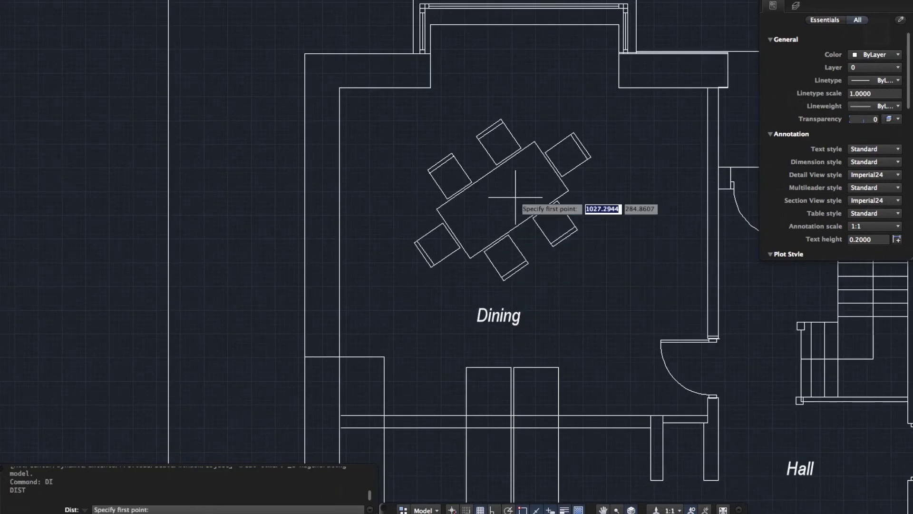
click(439, 209)
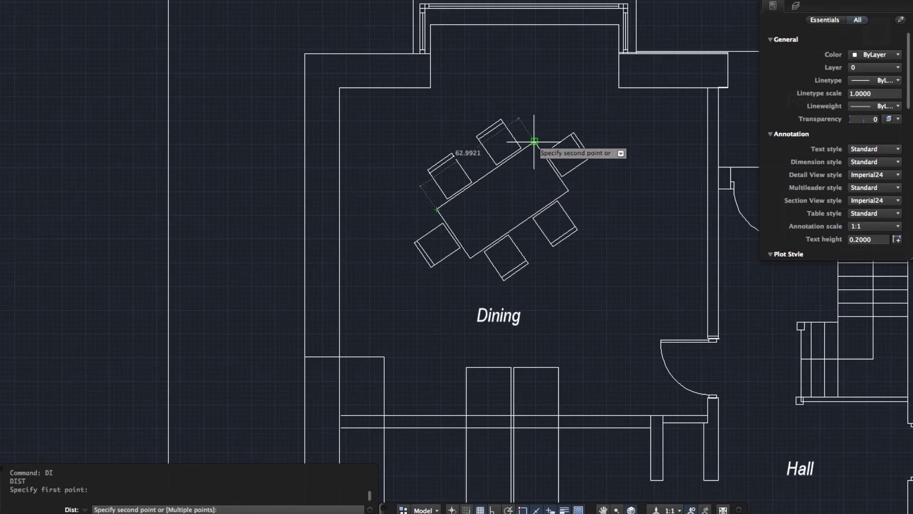
key(Escape)
key(Escape)
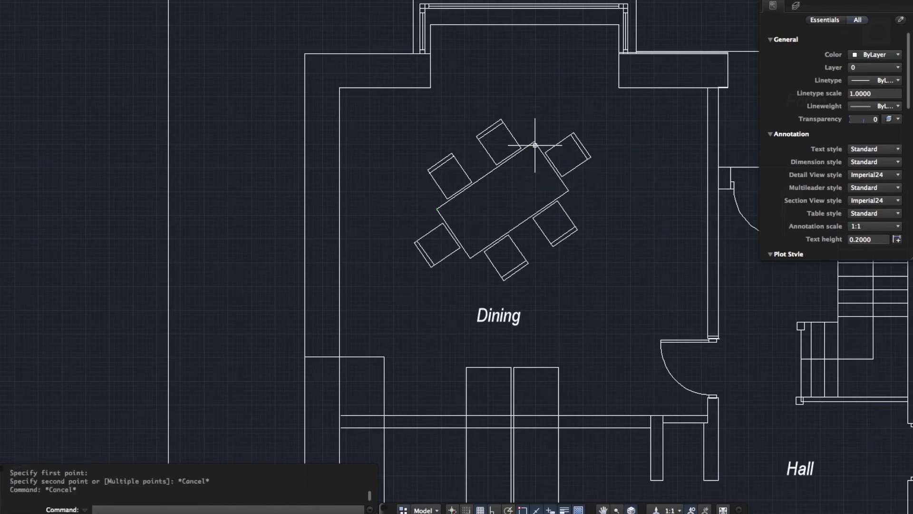
Set the Drawing Units length precision to 0.0.
click(175, 1)
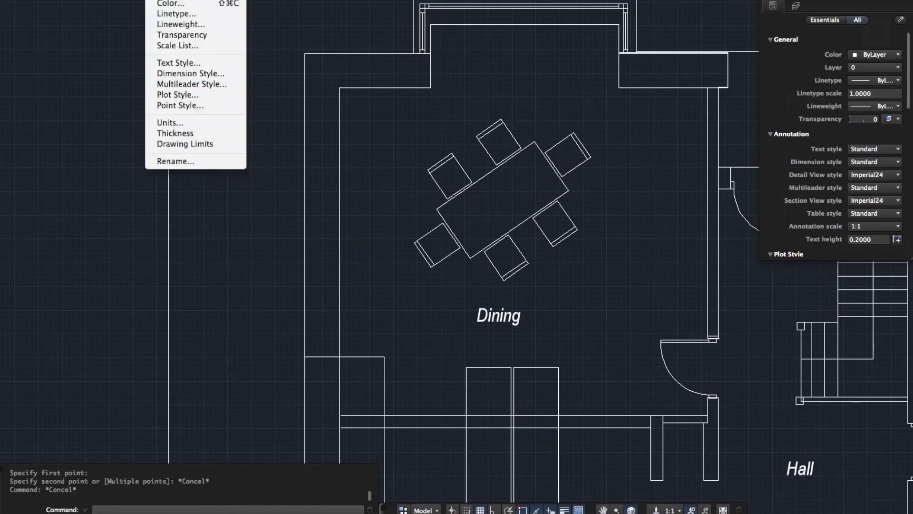
click(192, 125)
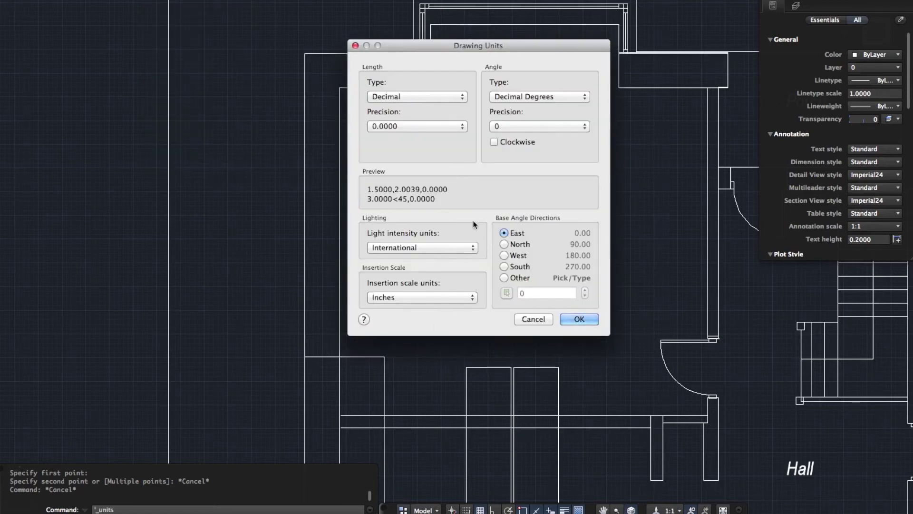
click(415, 125)
click(406, 95)
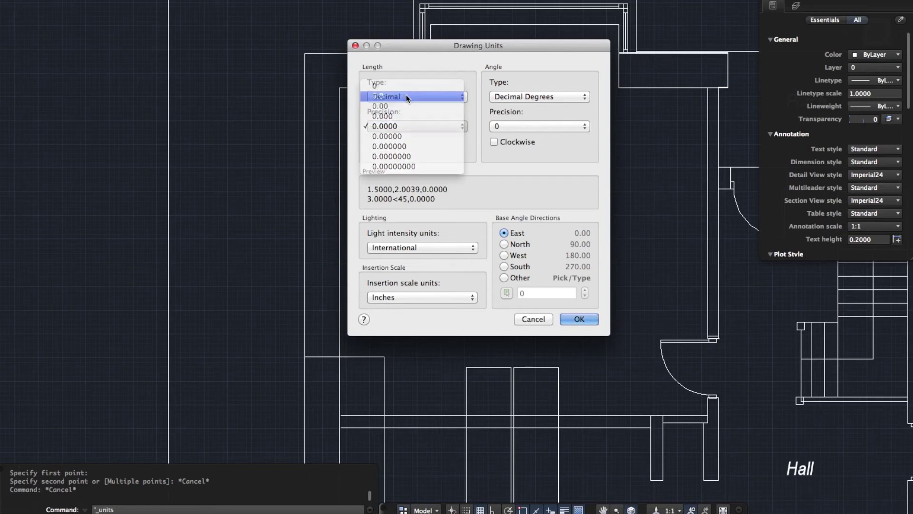
click(575, 321)
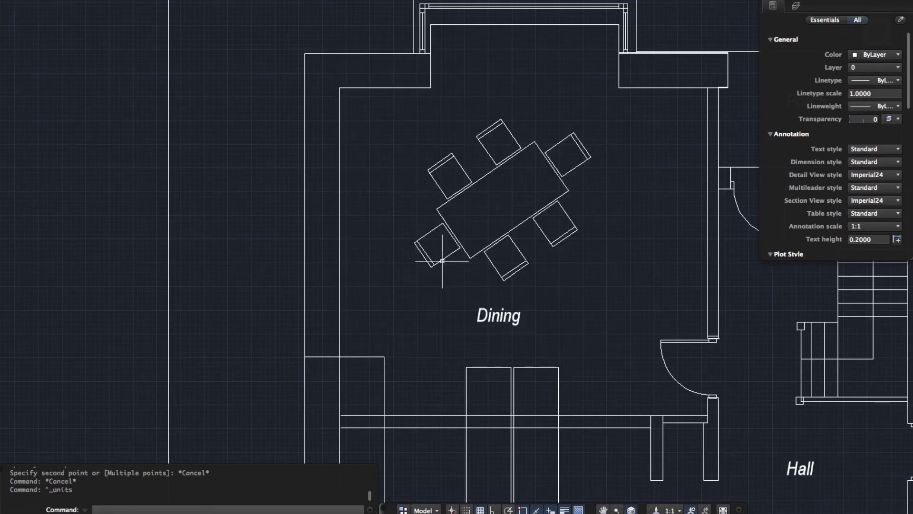
Measure the dining table corner to corner at 63.0 units, then zoom out to the whole plan.
text(di)
key(Return)
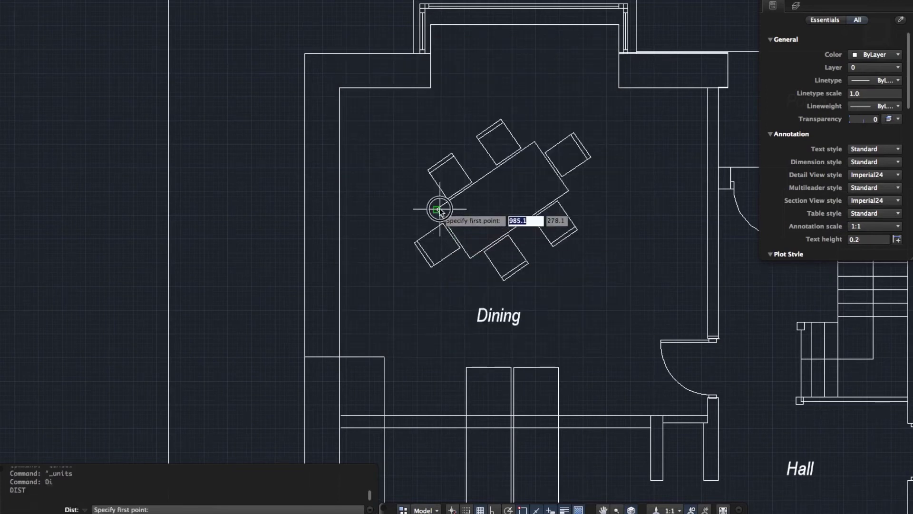
click(437, 209)
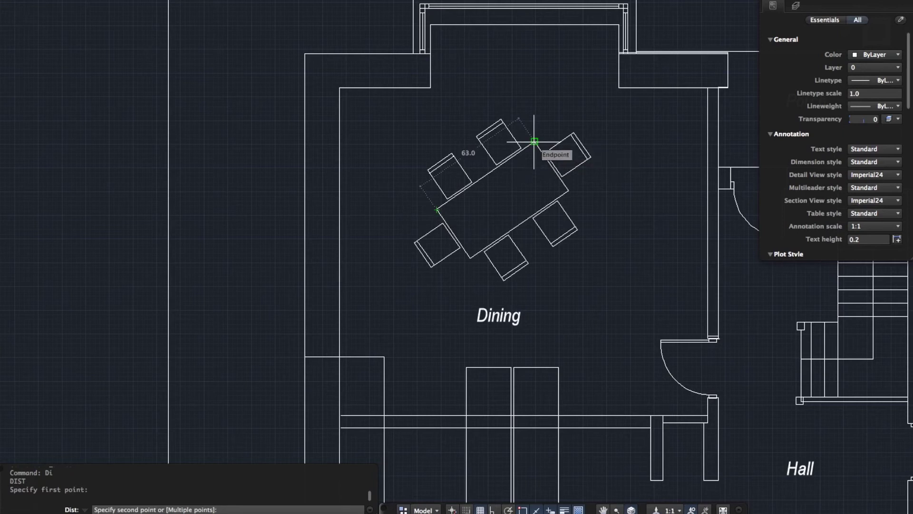
click(535, 141)
key(Escape)
scroll(514, 240, down, 4)
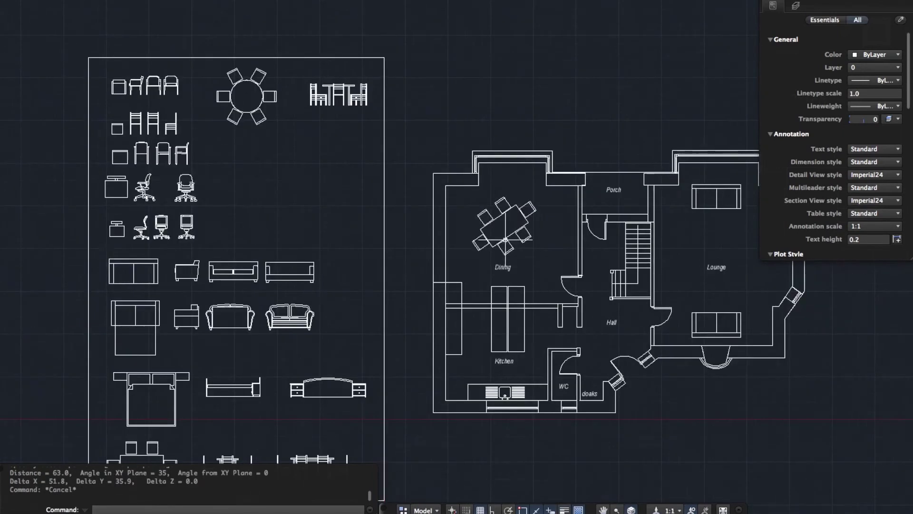
scroll(481, 275, down, 1)
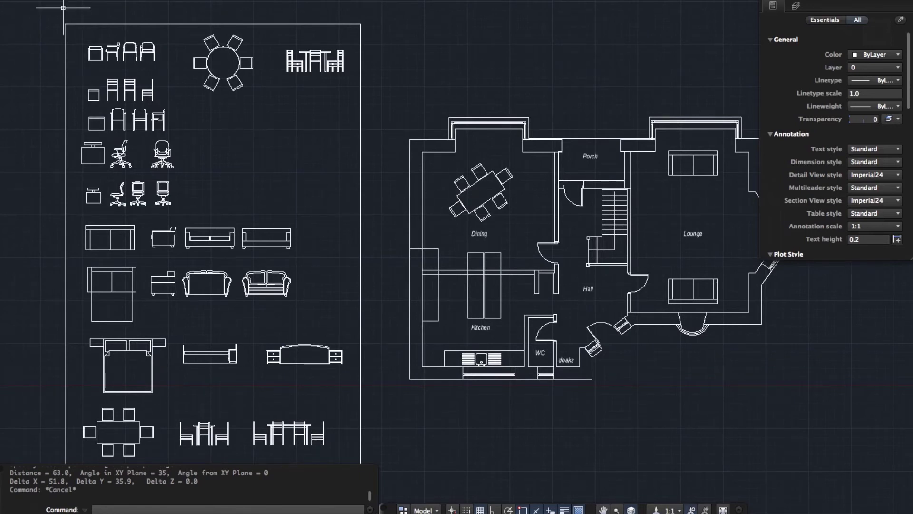
Create new drawing Drawing6 from the metric acadiso.dwt template, filling the workspace.
click(49, 0)
click(62, 0)
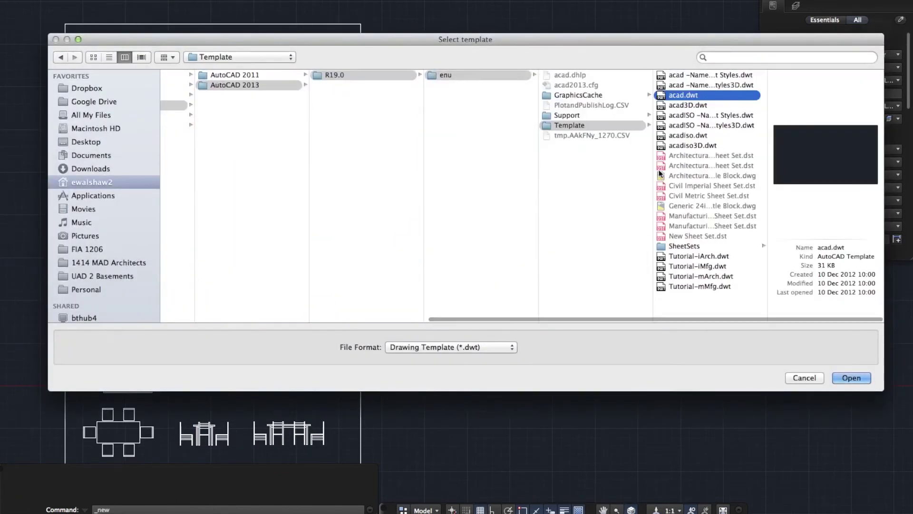
click(686, 136)
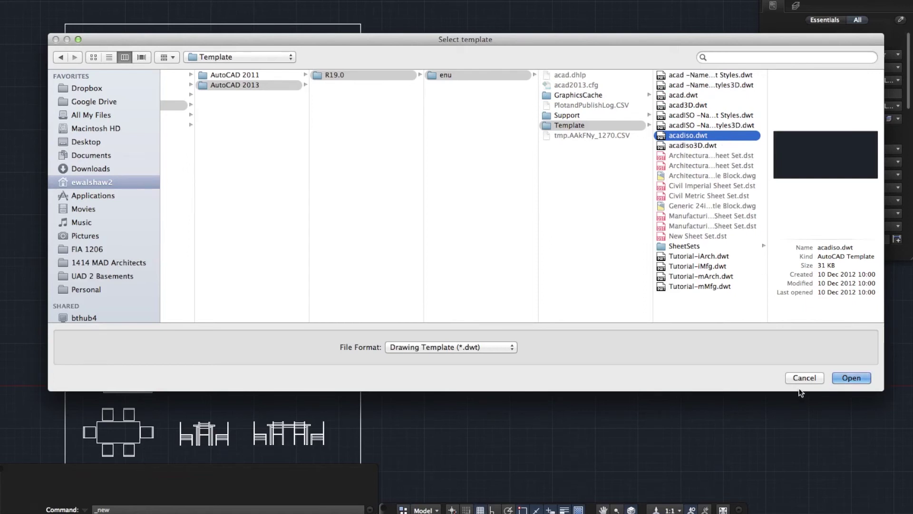
click(851, 377)
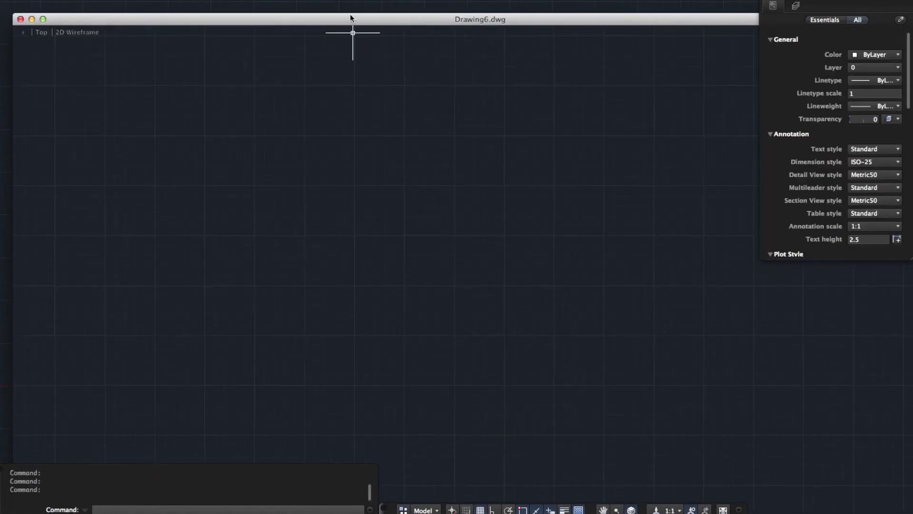
drag(353, 19, 331, 0)
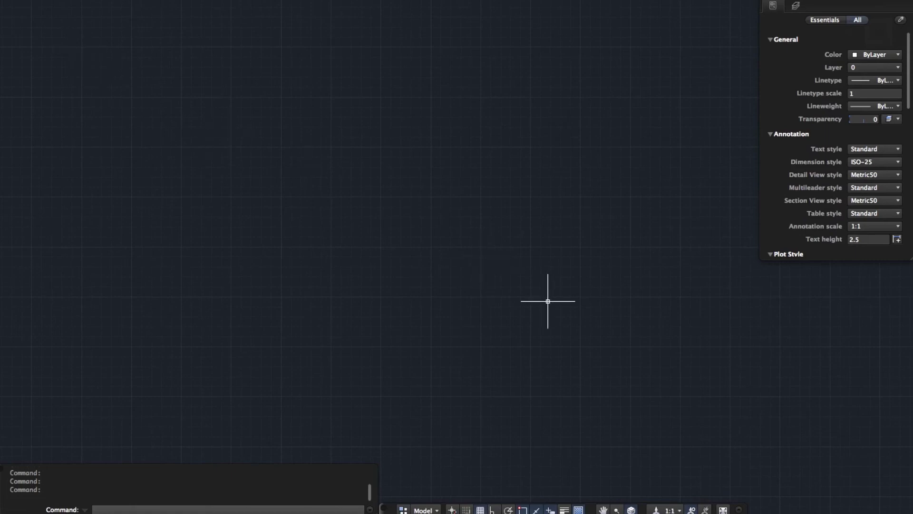
Set Drawing6's length precision to 0.0 in Drawing Units.
click(164, 5)
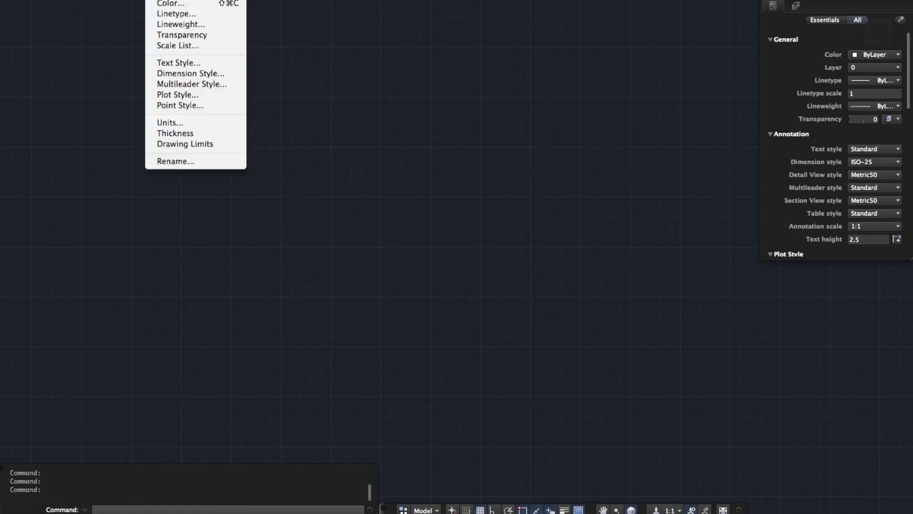
click(182, 122)
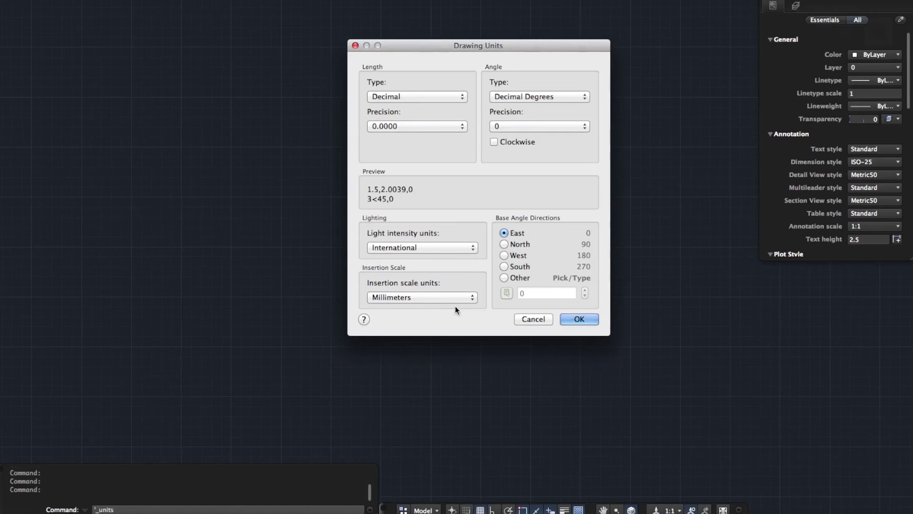
click(421, 125)
click(415, 96)
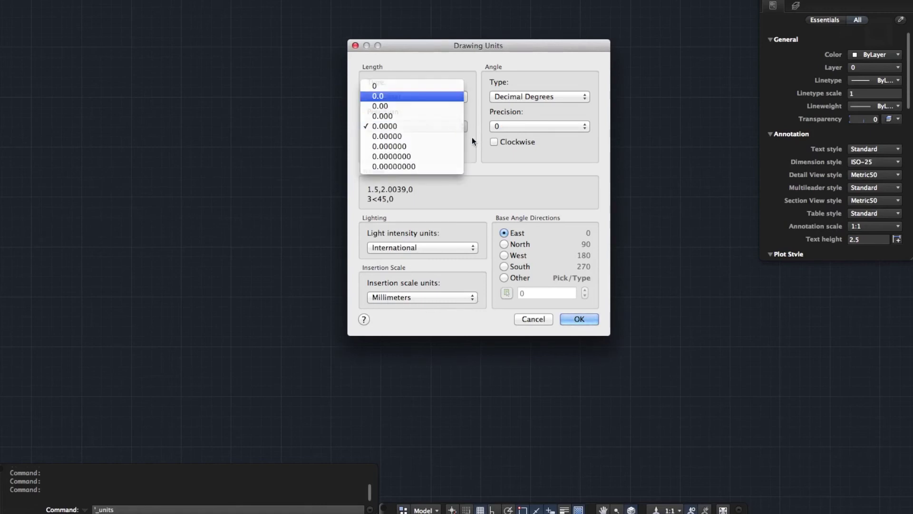
click(569, 321)
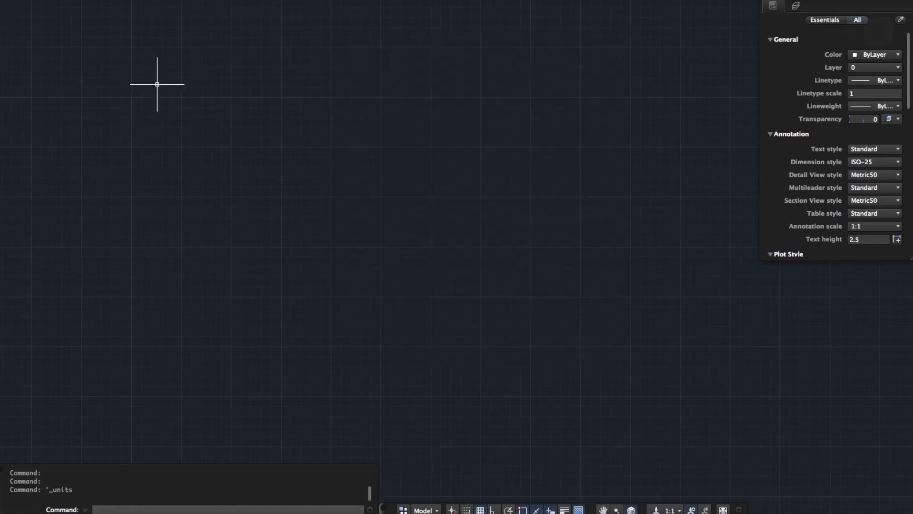
Insert Floor Plan Imperial.dwg as an exploded block at 0,0,0 with scale 1.
click(129, 0)
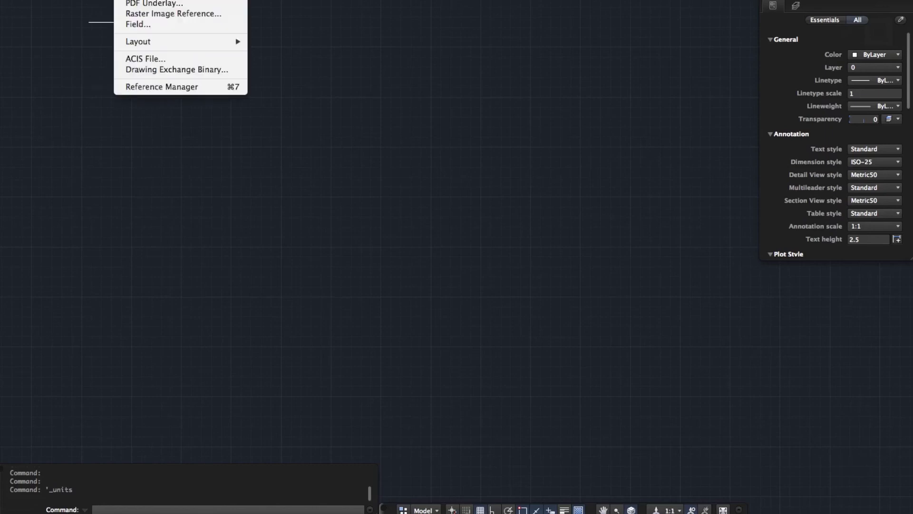
click(142, 0)
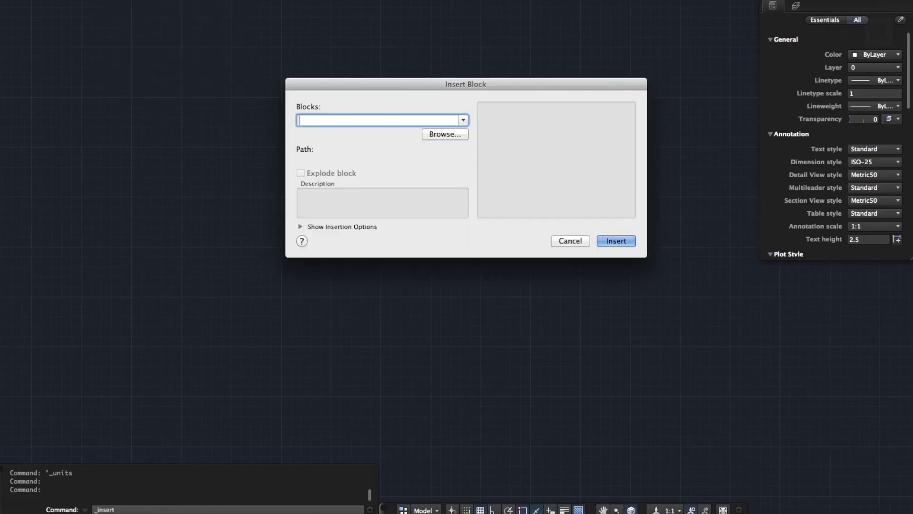
click(452, 132)
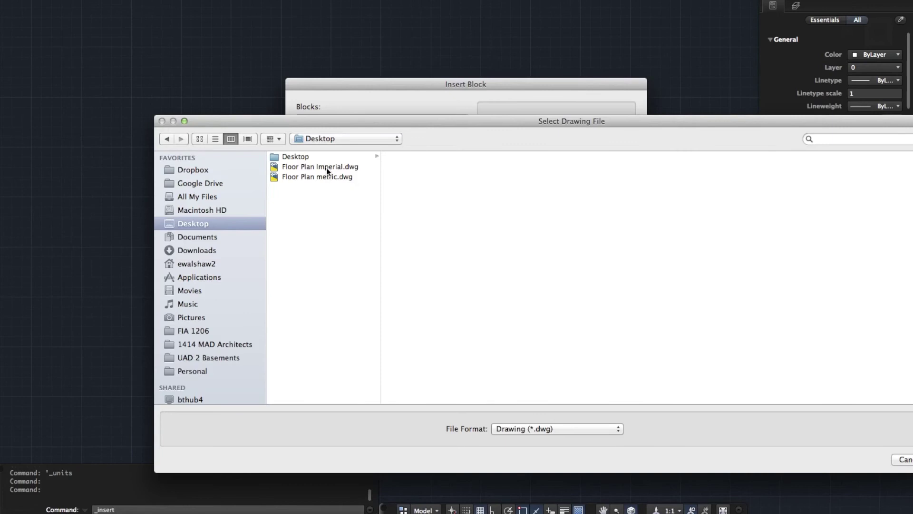
click(327, 167)
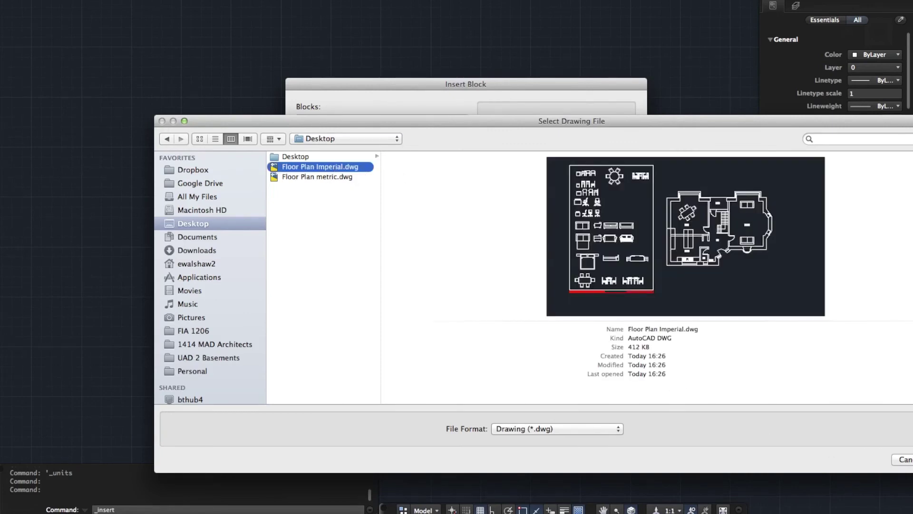
key(Return)
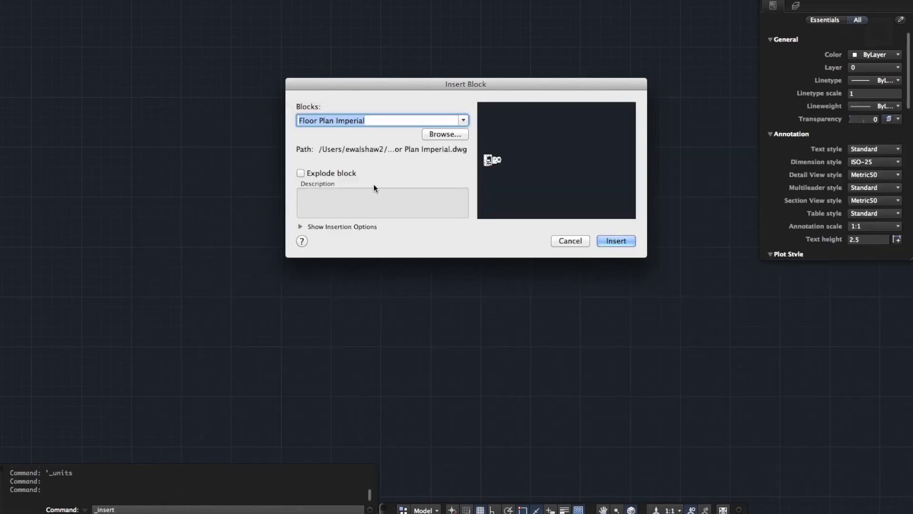
click(301, 172)
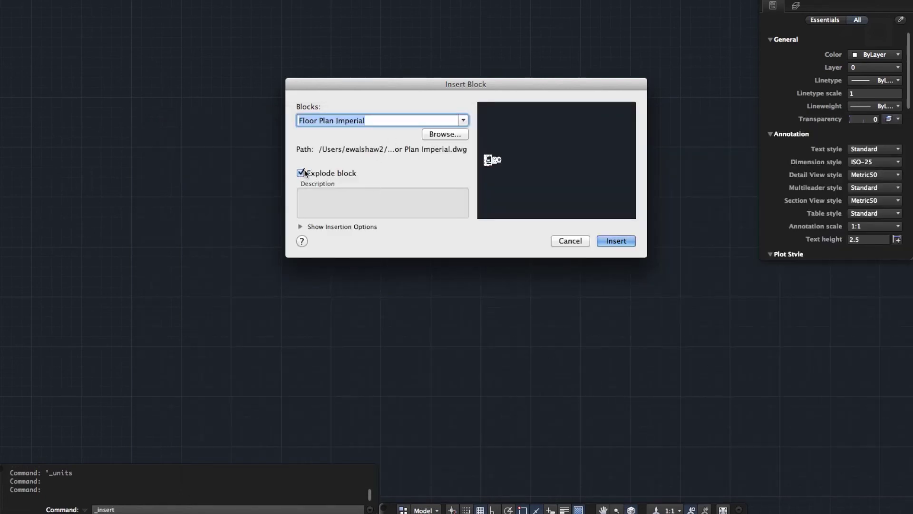
click(300, 227)
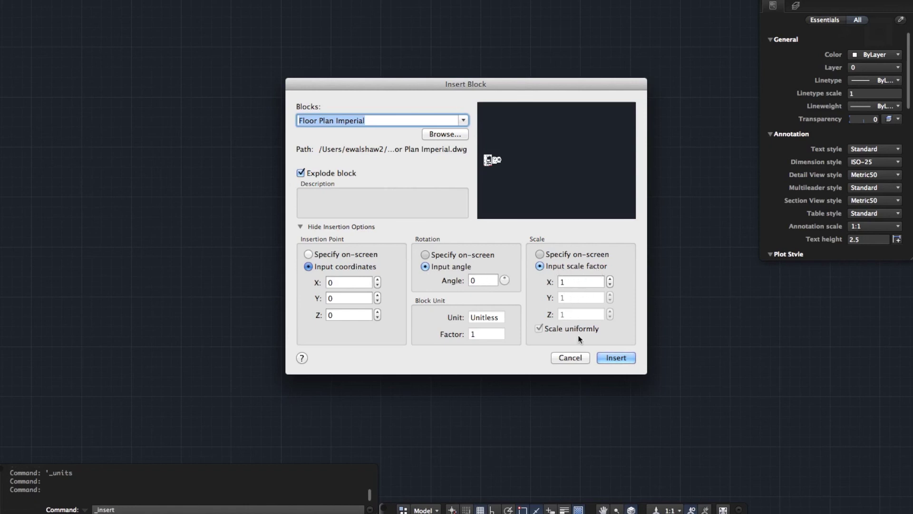
click(619, 358)
Zoom into the dining room and measure the table corner to corner at 1600.0 mm.
middle_click(472, 295)
middle_click(472, 295)
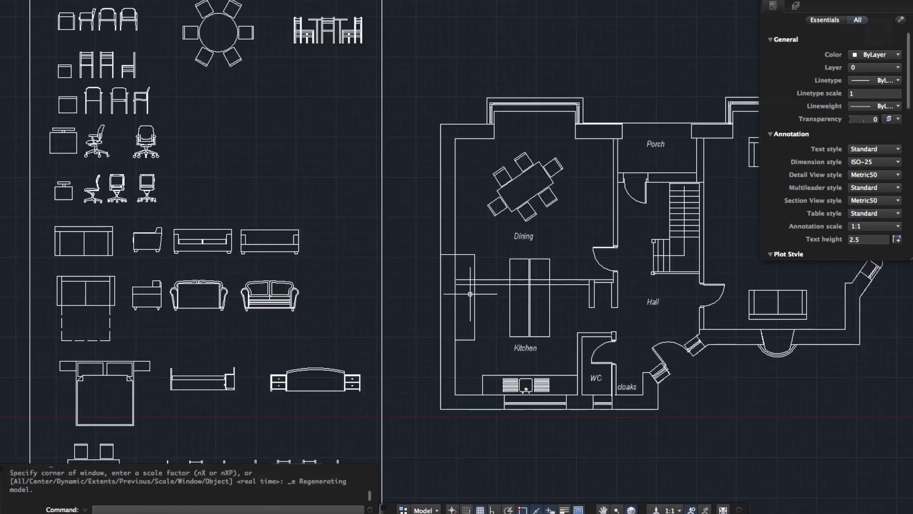
scroll(550, 172, up, 2)
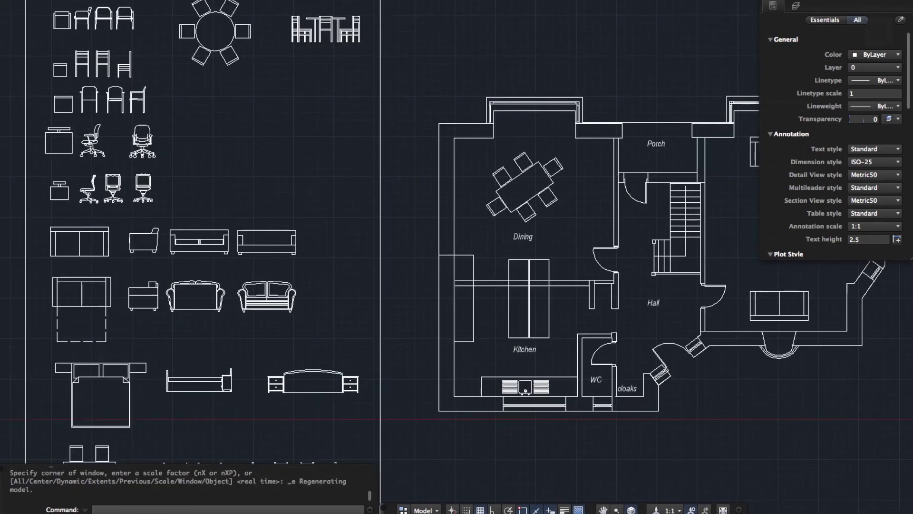
scroll(525, 191, up, 1)
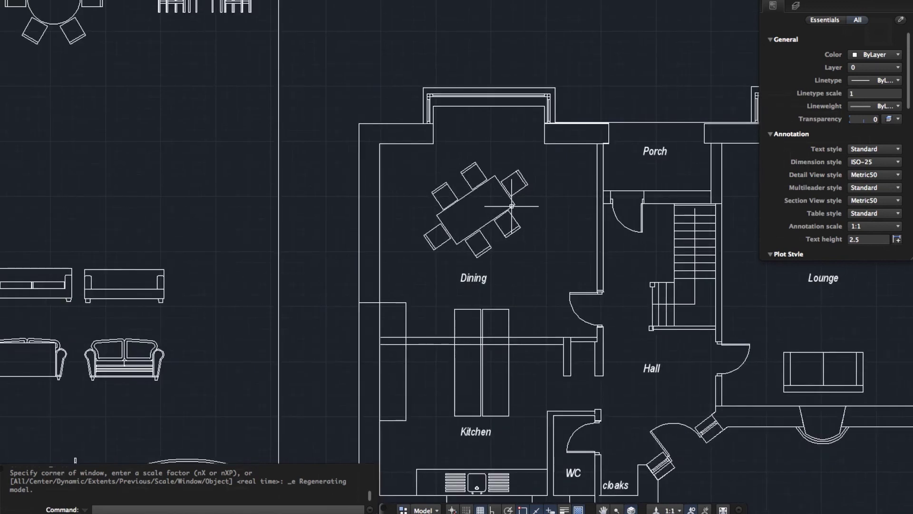
text(d)
text(i)
key(Return)
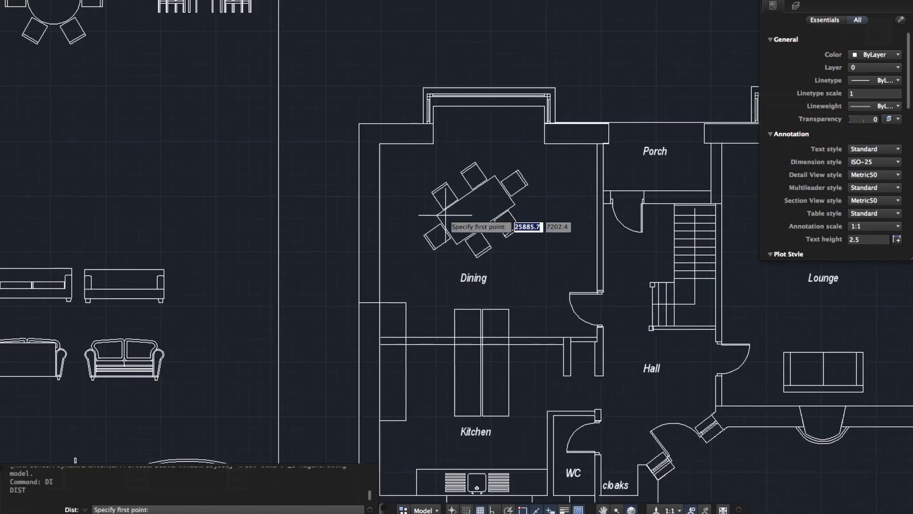
click(437, 217)
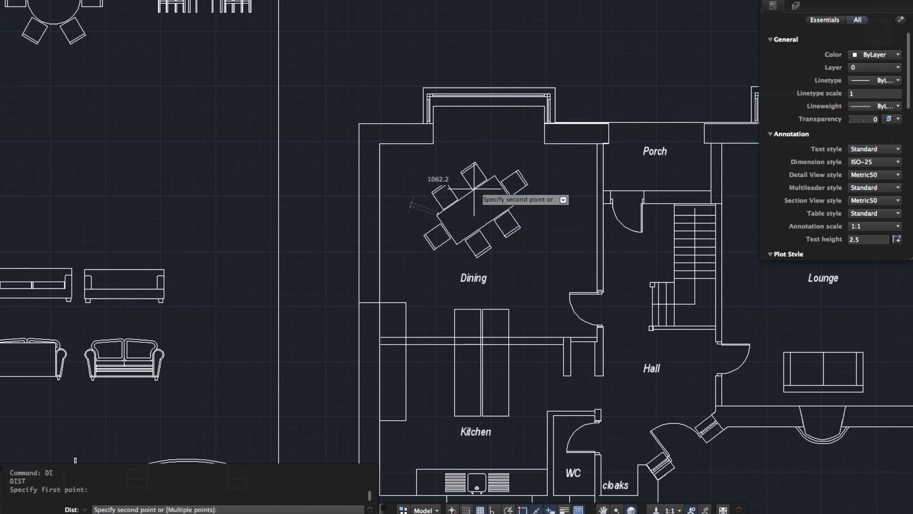
click(495, 176)
key(Escape)
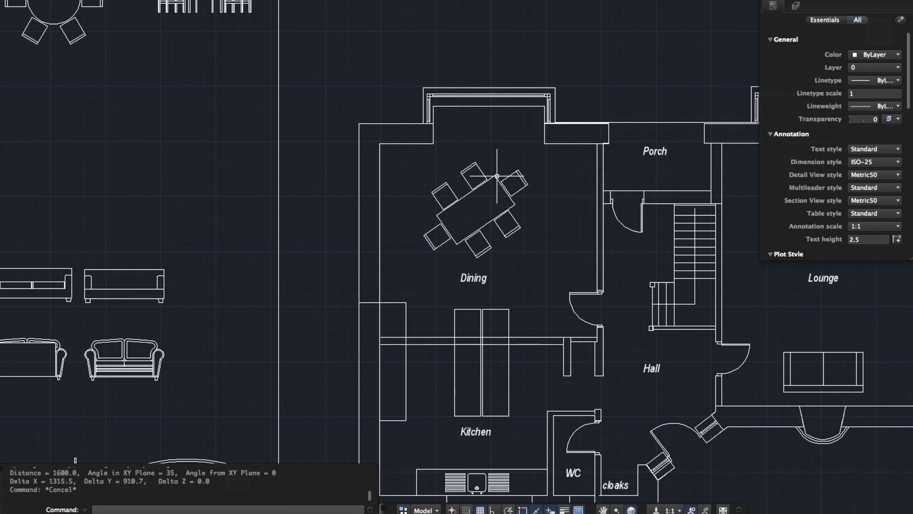
scroll(495, 218, down, 6)
scroll(494, 219, up, 2)
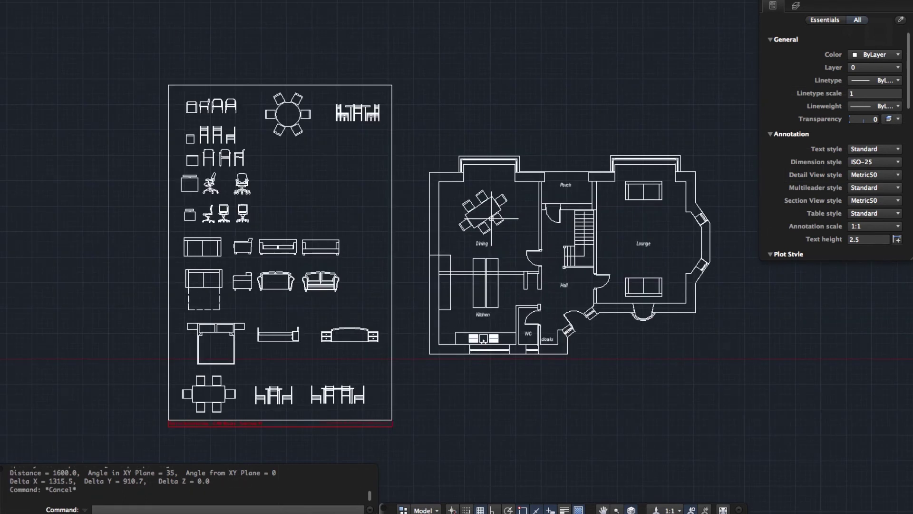